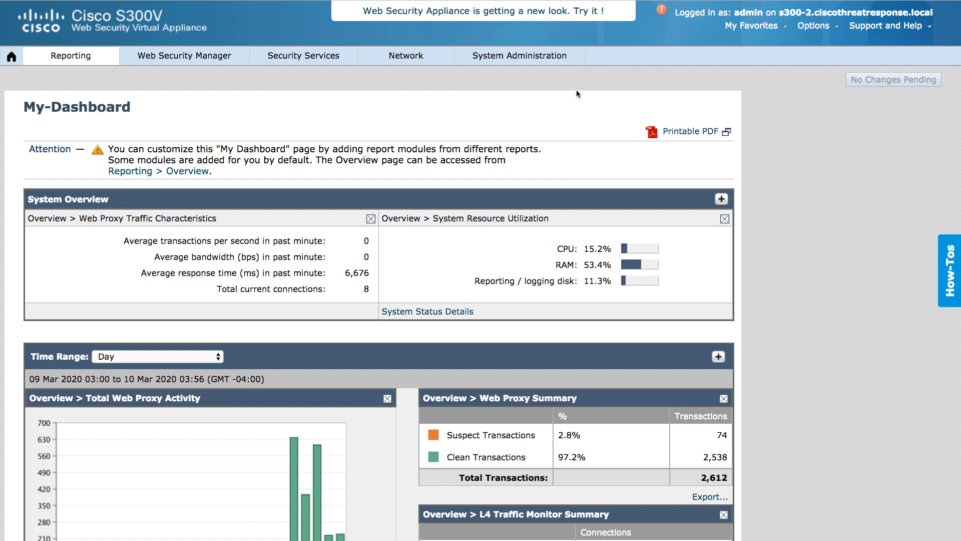
- Open the System Upgrade page and check the appliance's current AsyncOS version
mouse_move(520, 56)
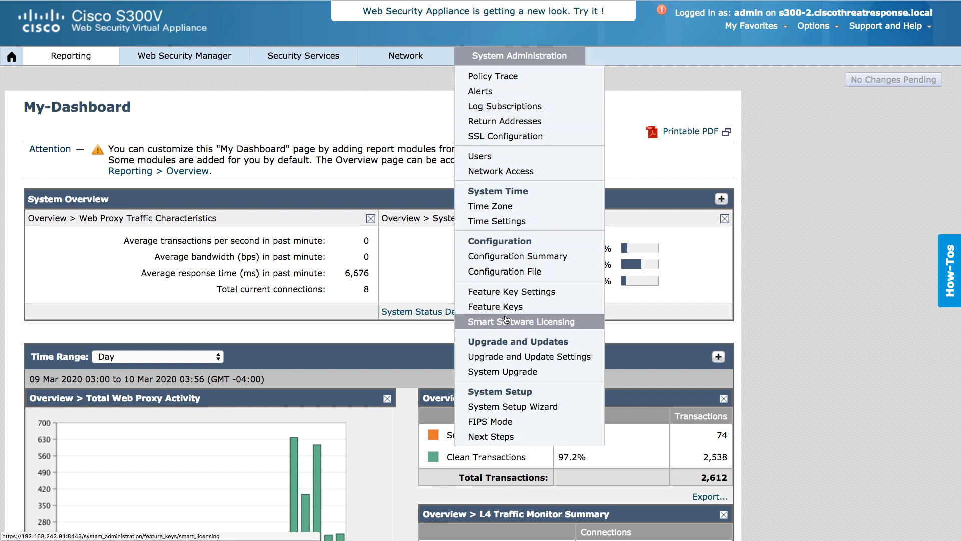
left_click(489, 374)
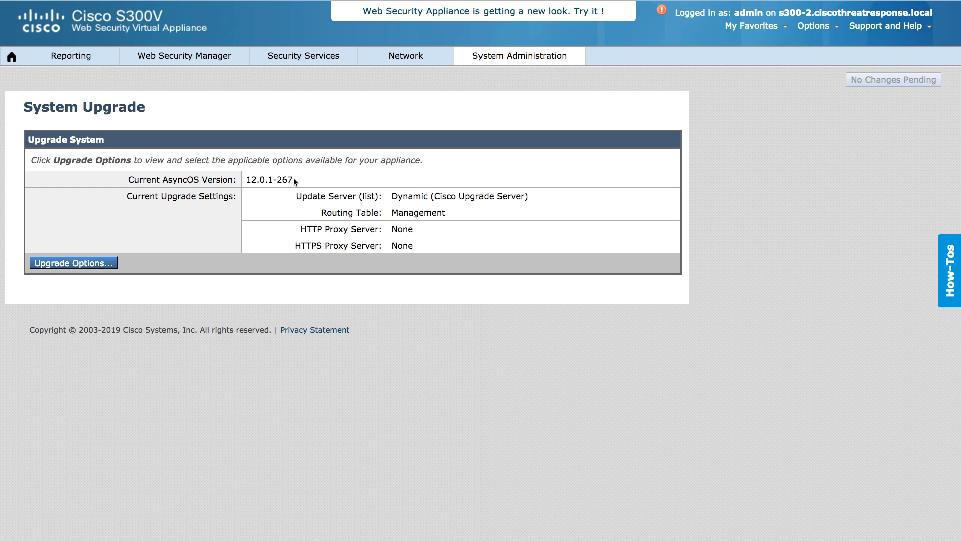
left_click_drag(294, 182, 247, 177)
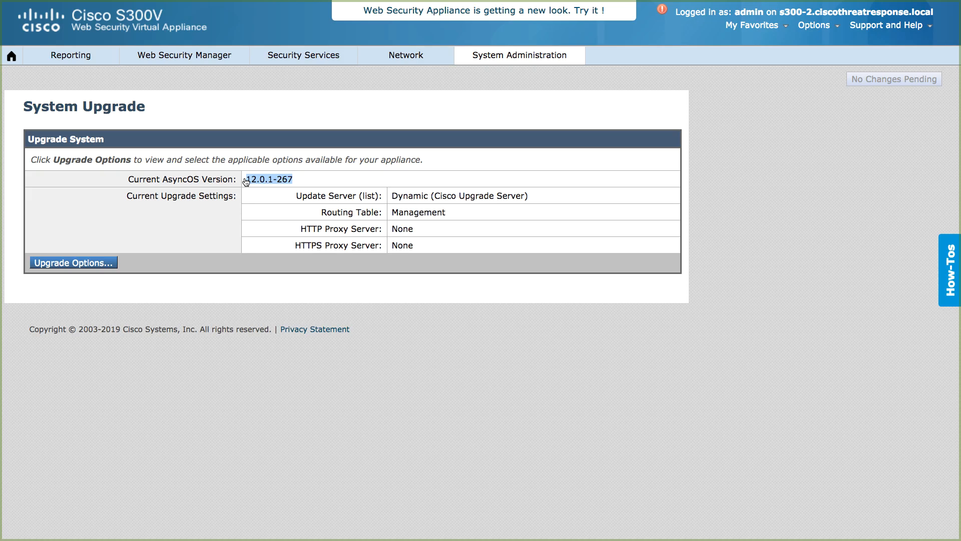
- Switch to the SecureCRT session for the appliance and run the reportingconfig command
key("super+Tab")
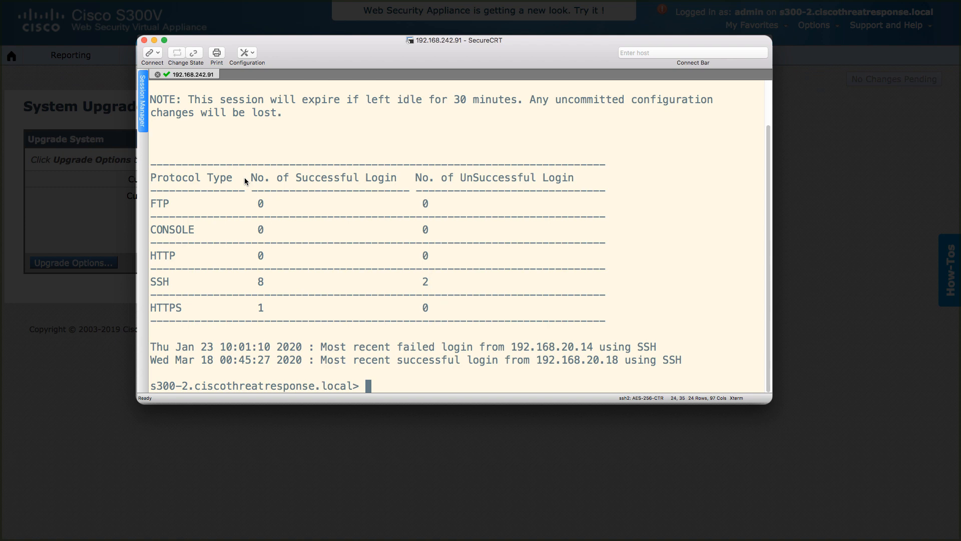
key("Return")
key("Return")
type("reportingconfig")
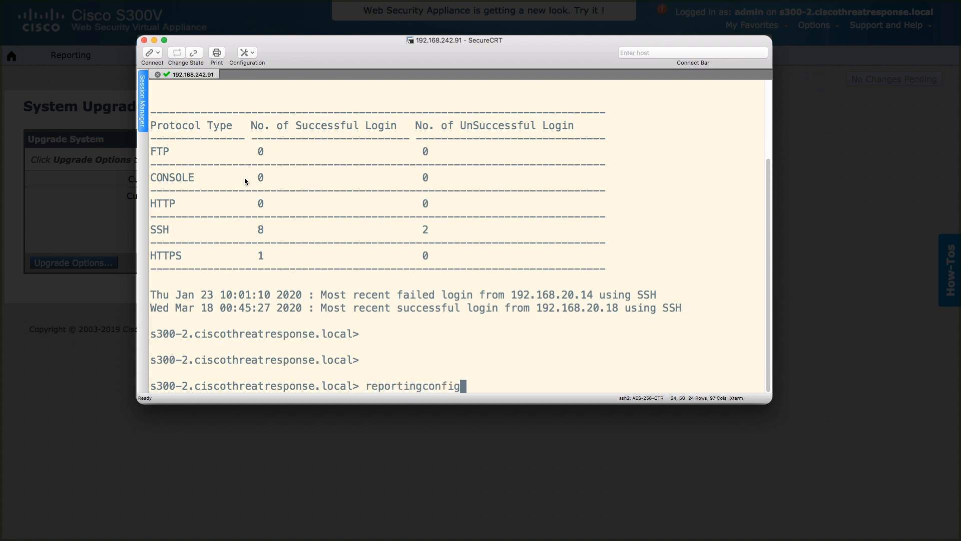
key("Return")
- Choose the CTROBSERVABLE operation, answer Y to change the CTR observable indexing setting, and exit to the main prompt
type("CTROBSERVB")
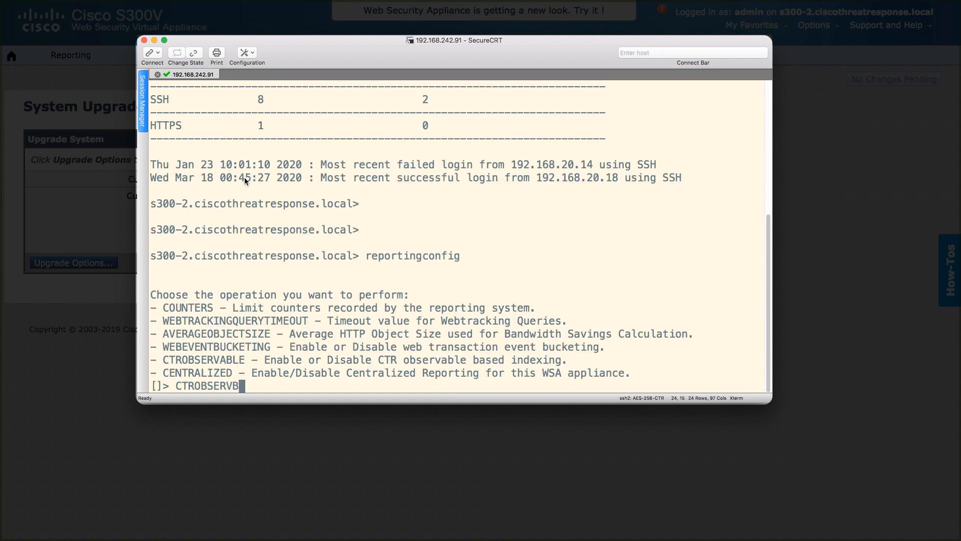
key("BackSpace")
type("ABLE")
key("Return")
type("Y")
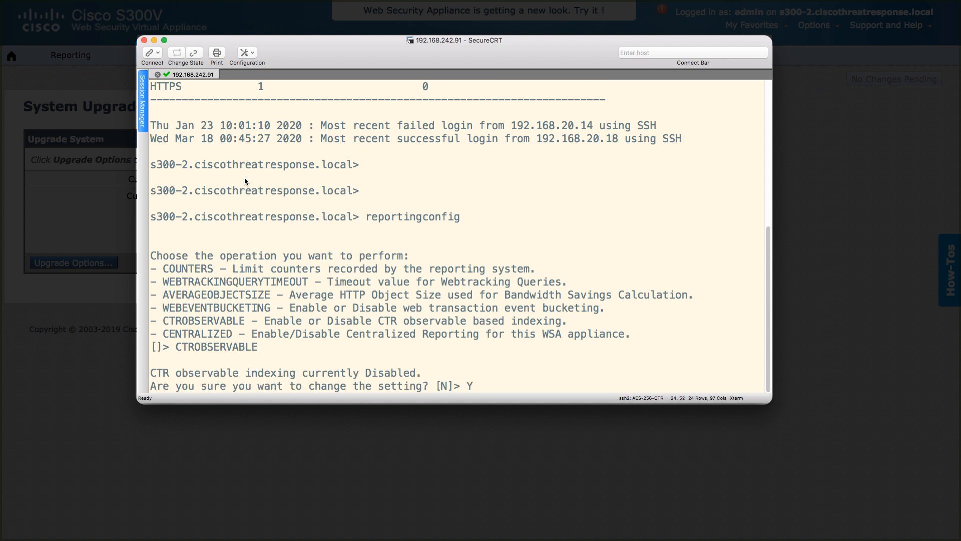
key("Return")
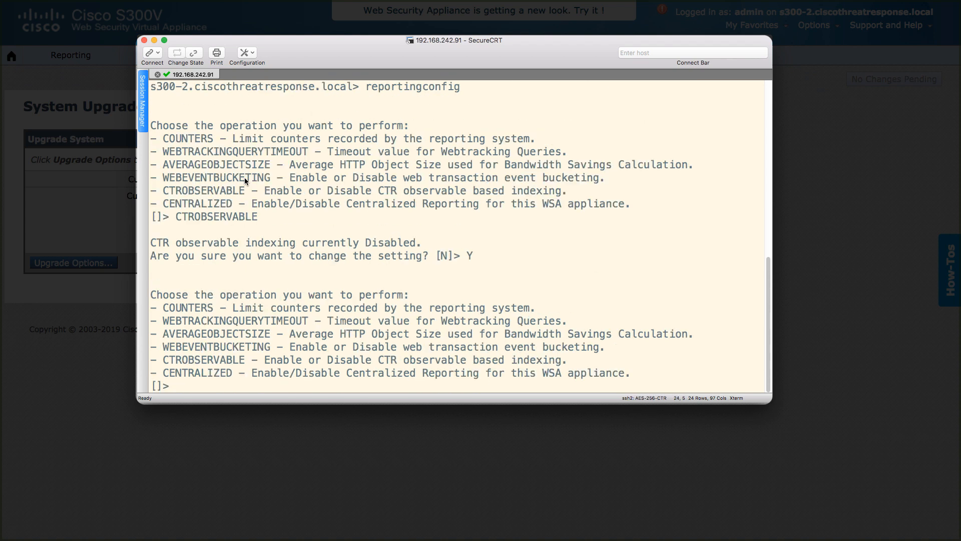
key("Return")
key("Return")
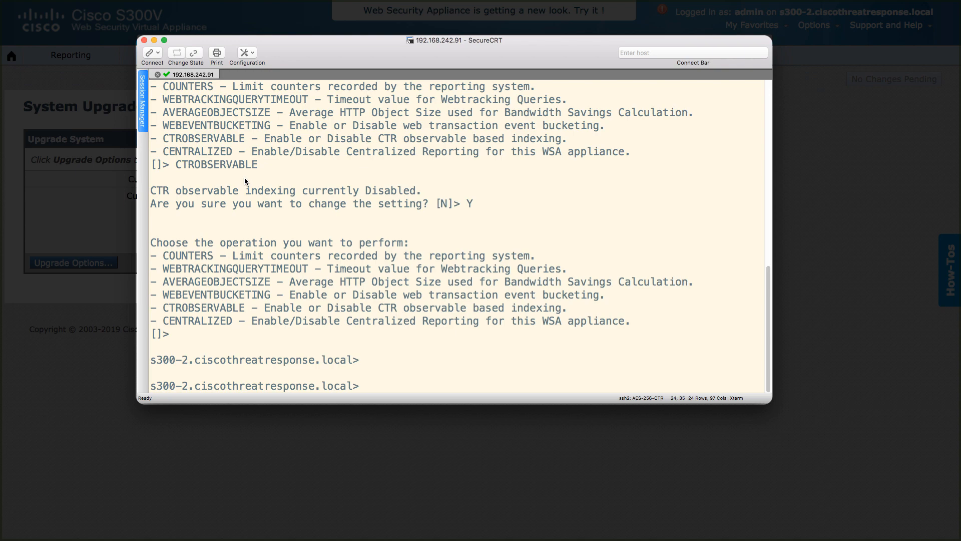
- Switch back to the browser and enable Threat Response in the appliance's Cloud Services Settings
key("super+Tab")
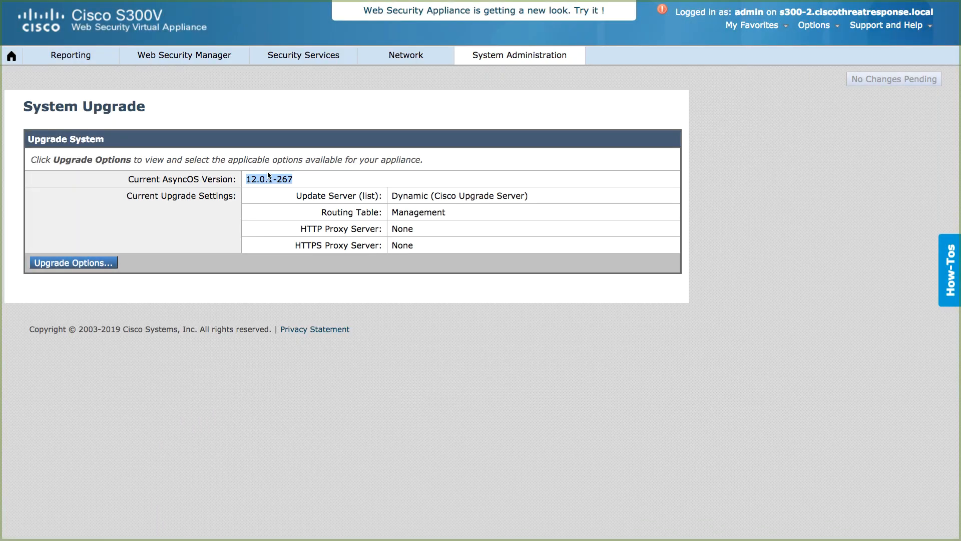
mouse_move(413, 59)
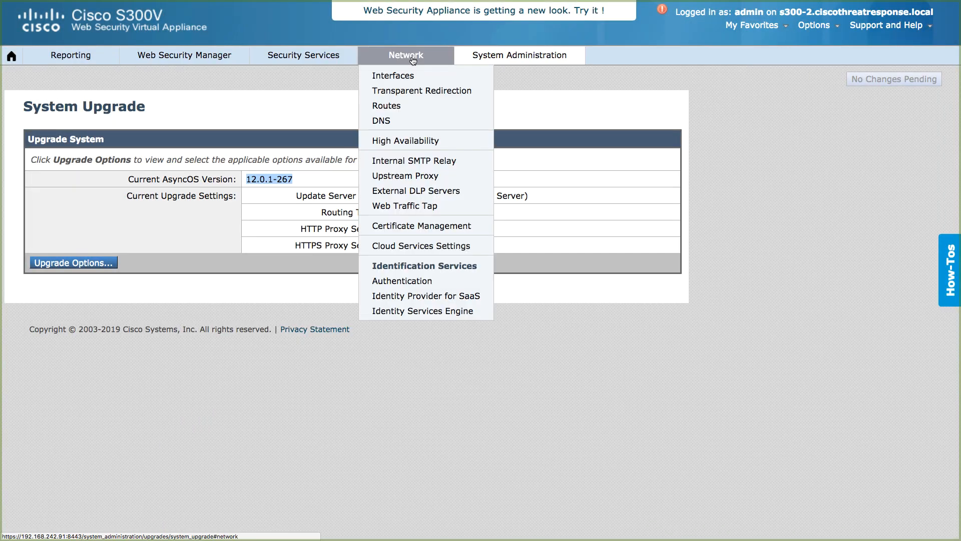
left_click(414, 245)
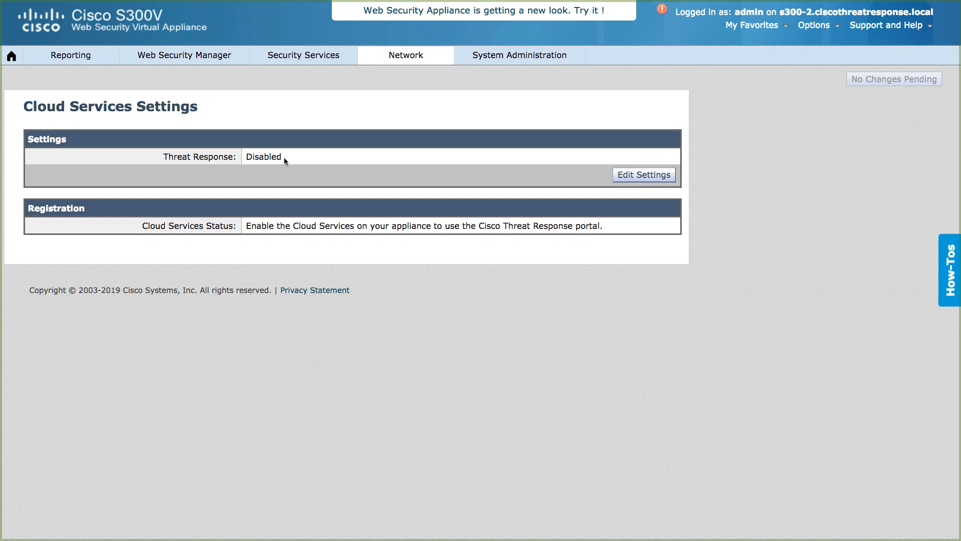
left_click(630, 179)
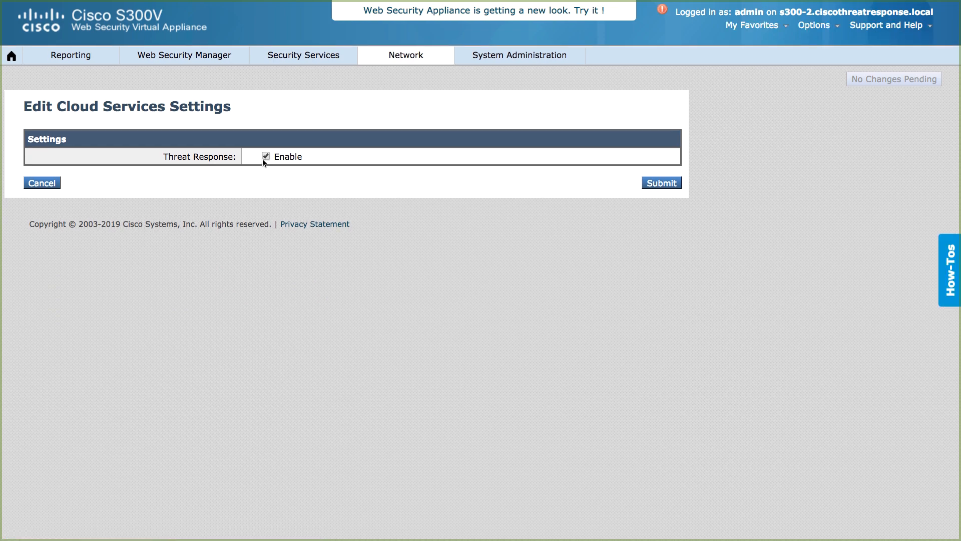
left_click(651, 186)
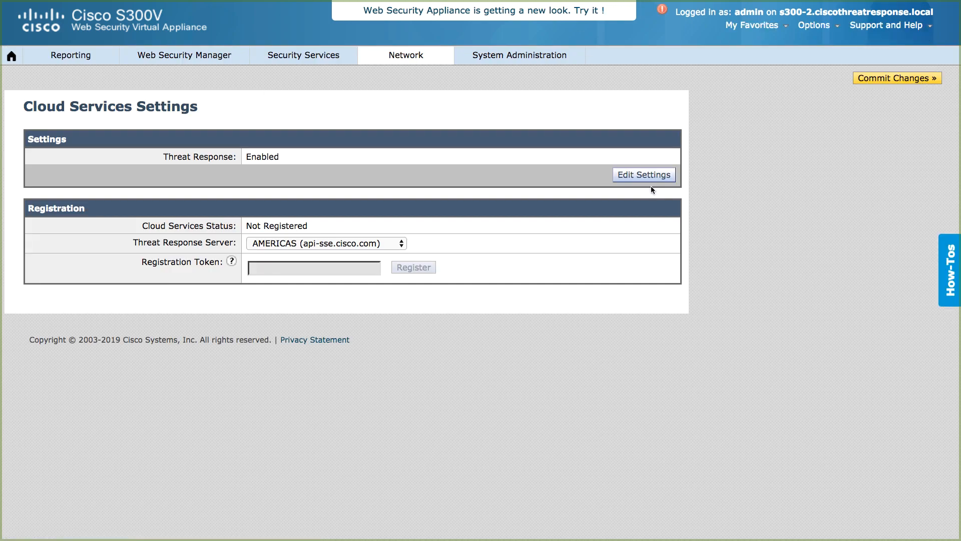
- Commit the pending changes with the comment "Enable threat response"
left_click(870, 78)
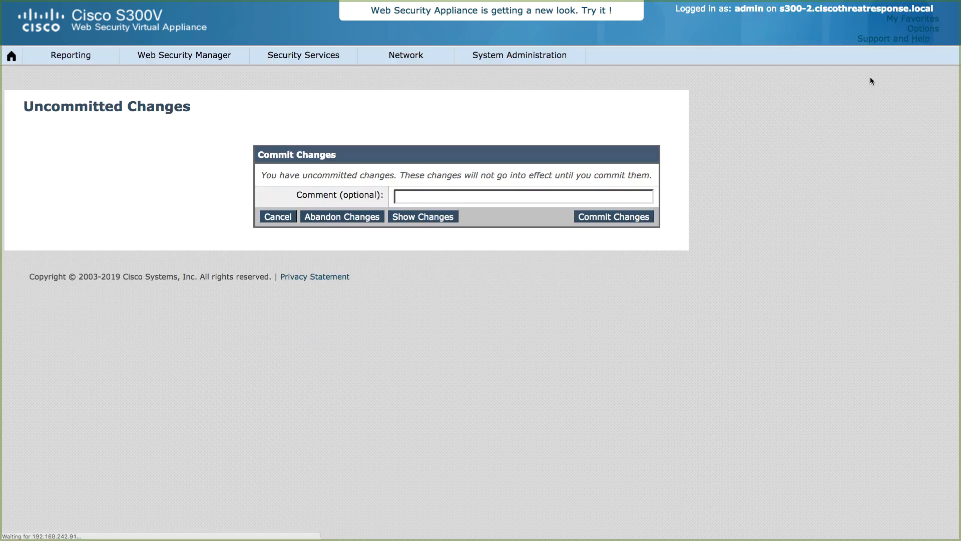
type("Enable threat response")
left_click(617, 216)
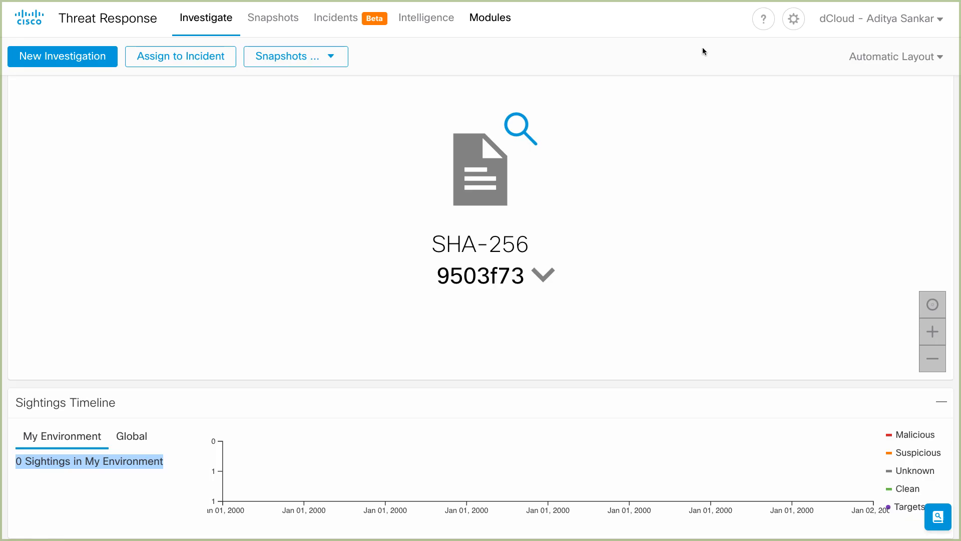
- Open device management in Security Services Exchange from the Devices settings of Threat Response
left_click(793, 20)
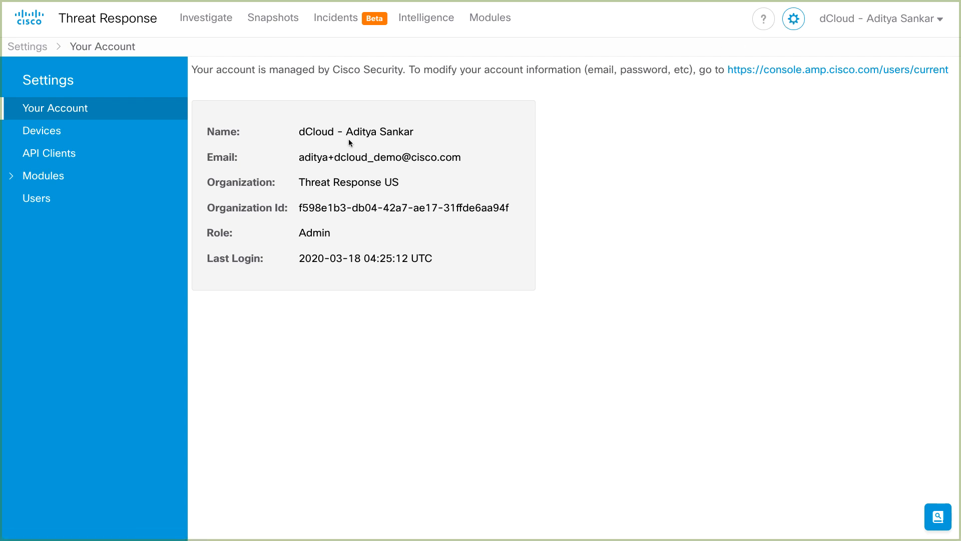
left_click(110, 134)
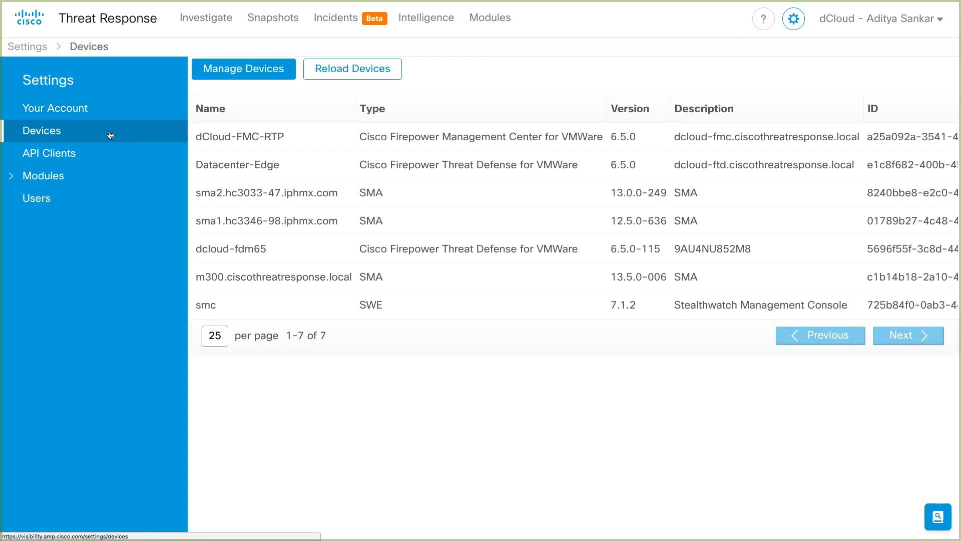
left_click(238, 76)
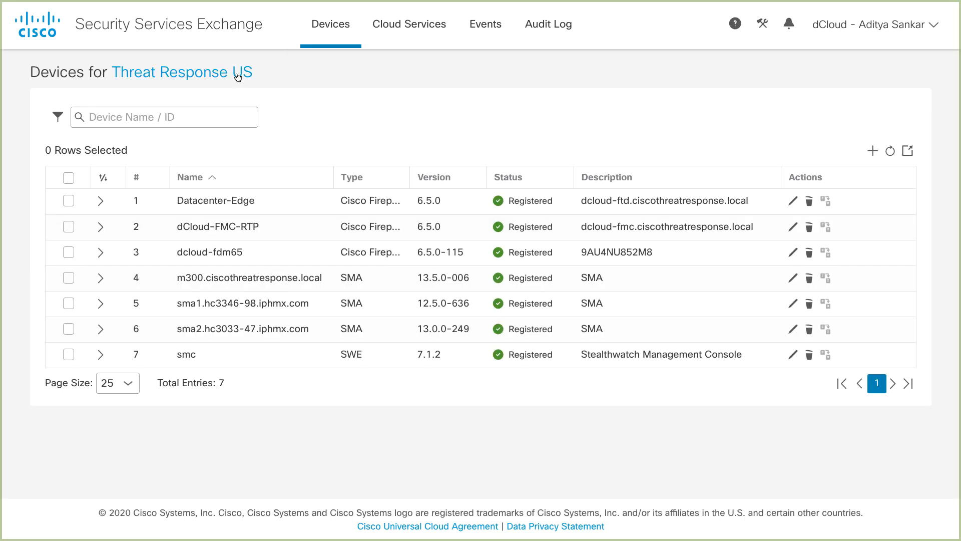
- Generate a registration token for 1 new device with a 1 hour expiration and copy it to the clipboard
left_click(871, 152)
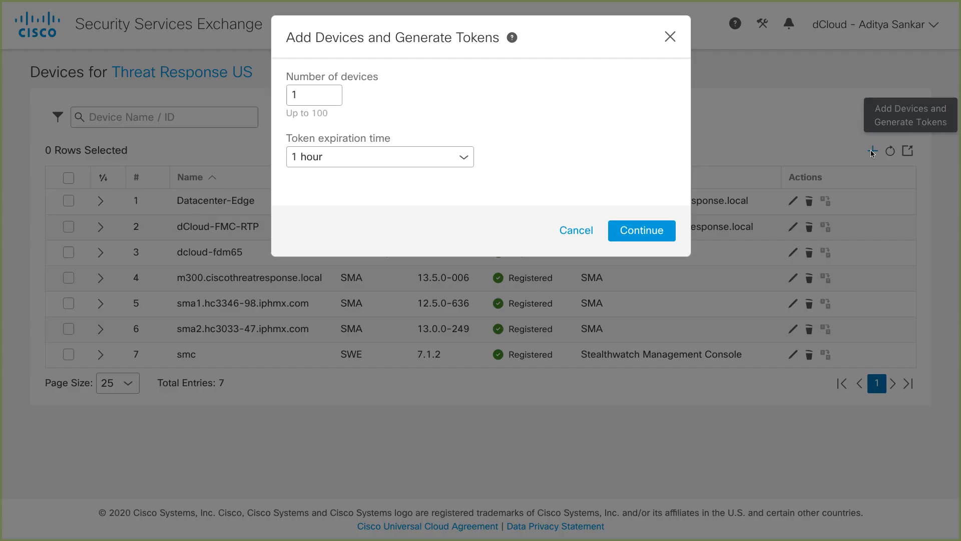
left_click(638, 232)
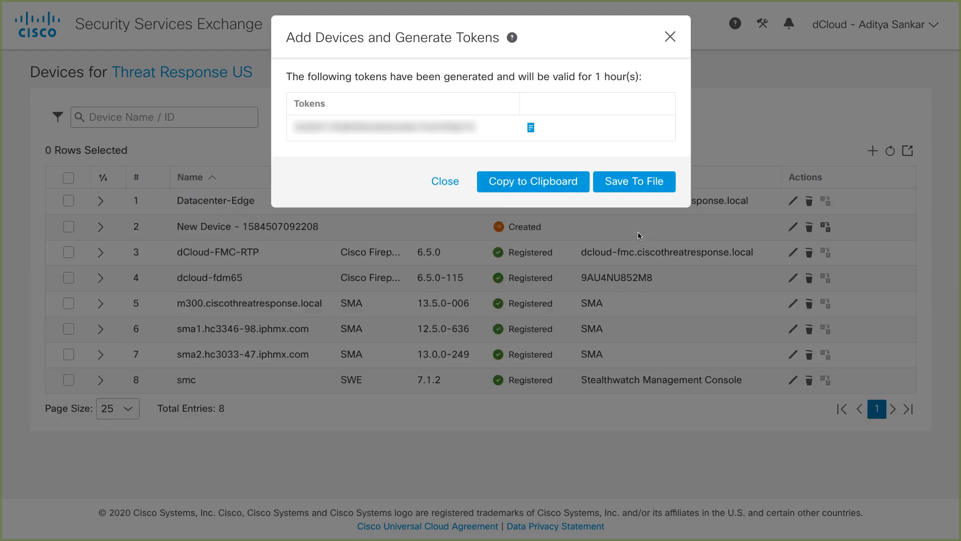
left_click(555, 185)
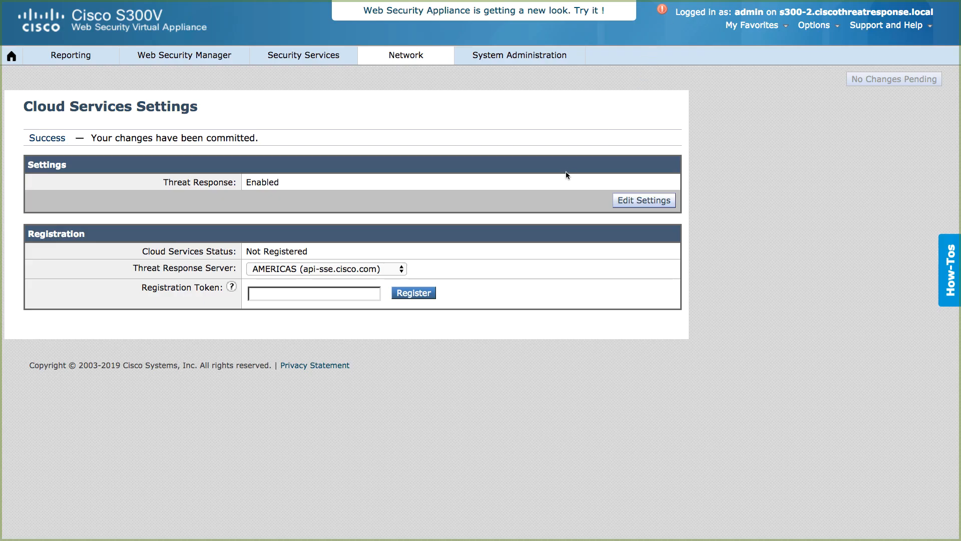
- Paste the registration token into the appliance's Cloud Services Settings and register with the AMERICAS (api-sse.cisco.com) server
left_click(356, 288)
key("ctrl+v")
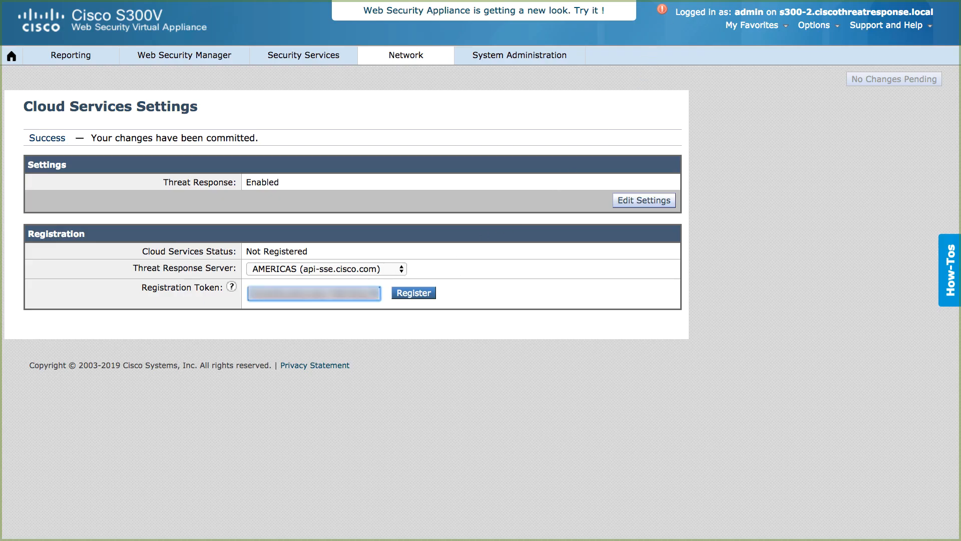
left_click(415, 294)
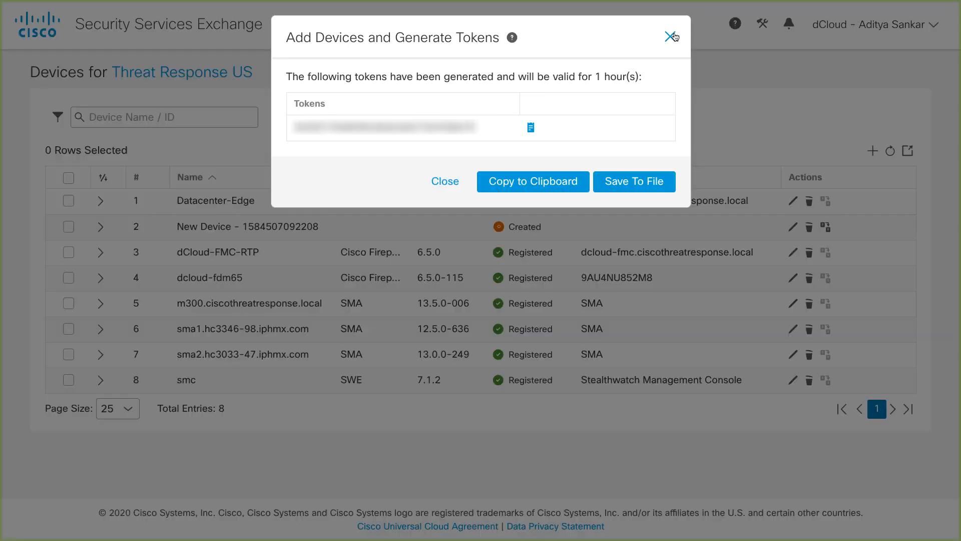
- Close the generated token window in Security Services Exchange, refresh the device list and expand the s300-2 WSA device's details
left_click(671, 35)
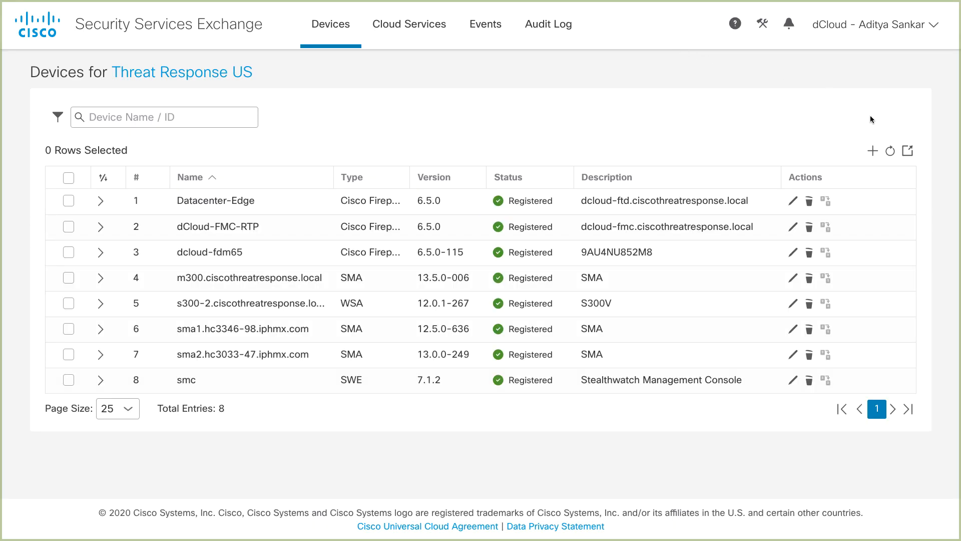
left_click(891, 151)
left_click(100, 304)
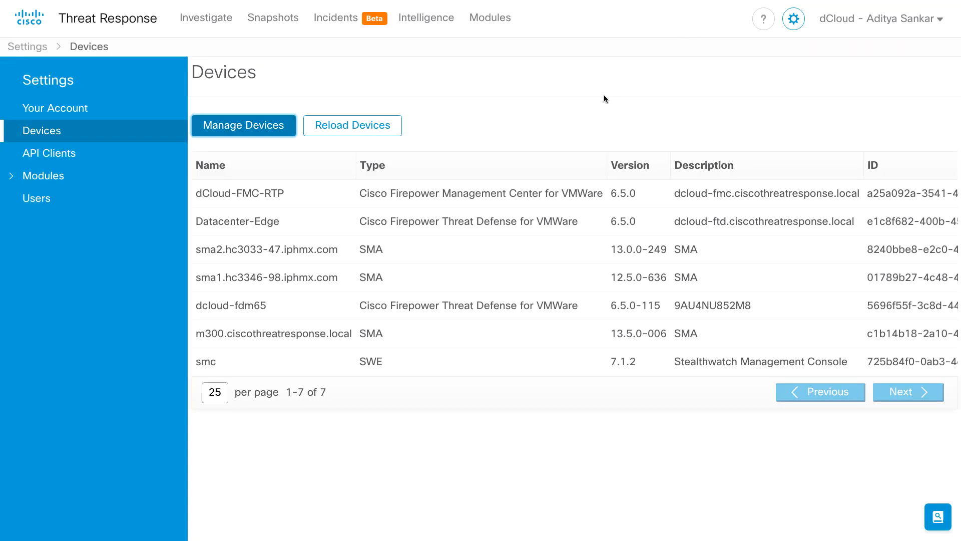
- Start adding a new Web Security Appliance module from the available modules in Threat Response
left_click(105, 174)
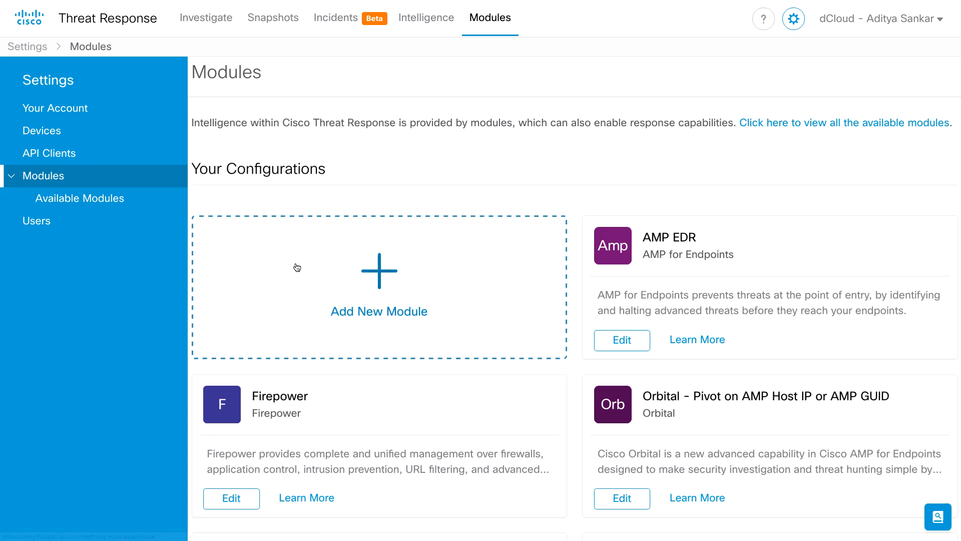
left_click(304, 279)
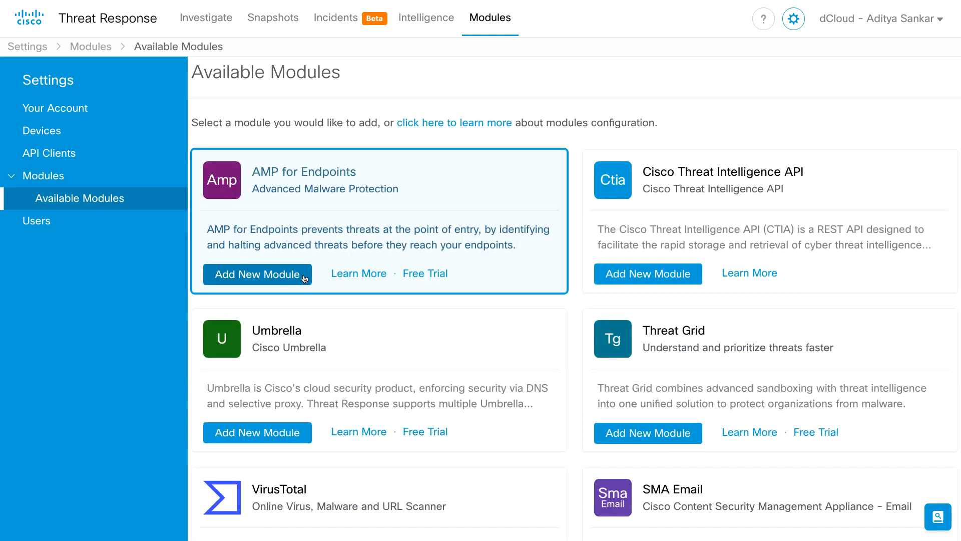
scroll(304, 279, "down", 4)
scroll(304, 279, "down", 6)
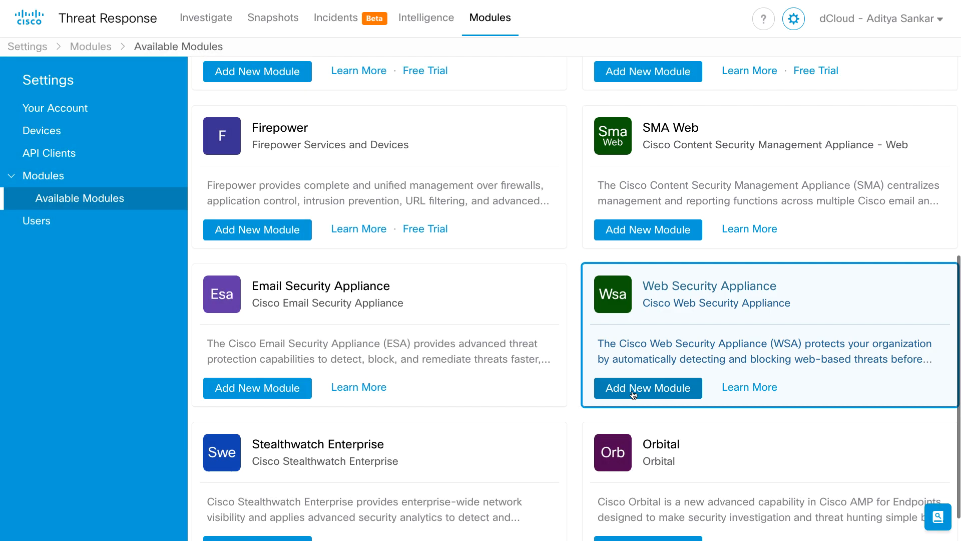
left_click(633, 394)
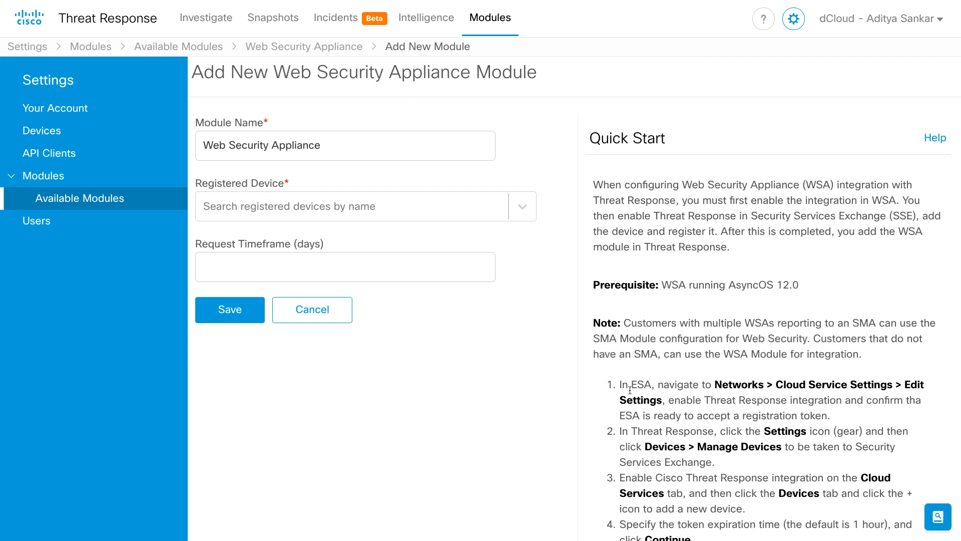
- Set the module's registered device to s300-2.ciscothreatresponse.local and request timeframe to 7 days, save it and return to the configured modules
left_click(523, 209)
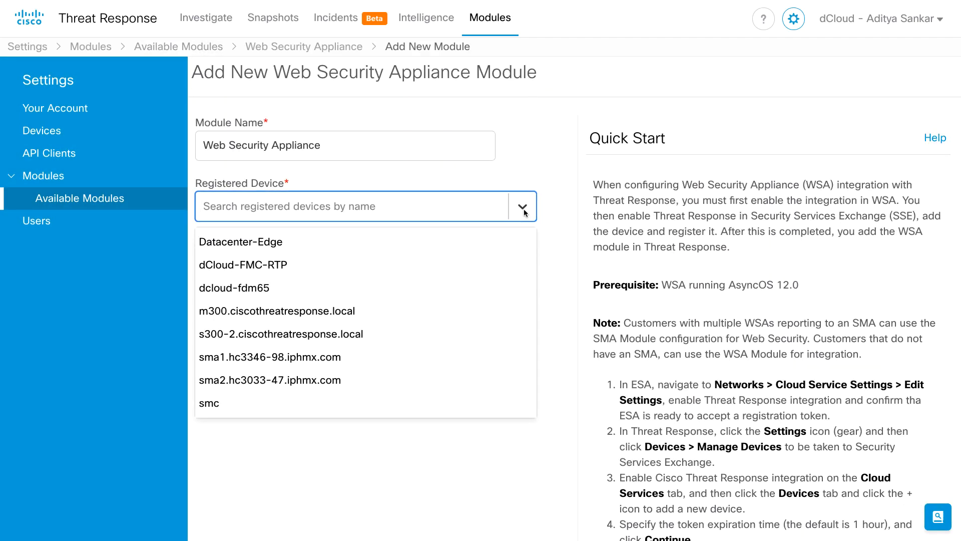
left_click(473, 328)
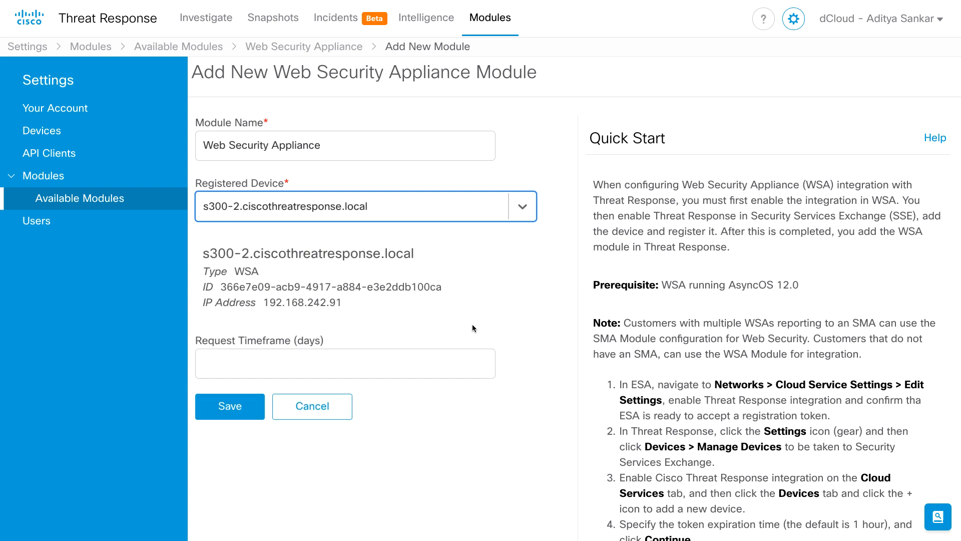
left_click(429, 356)
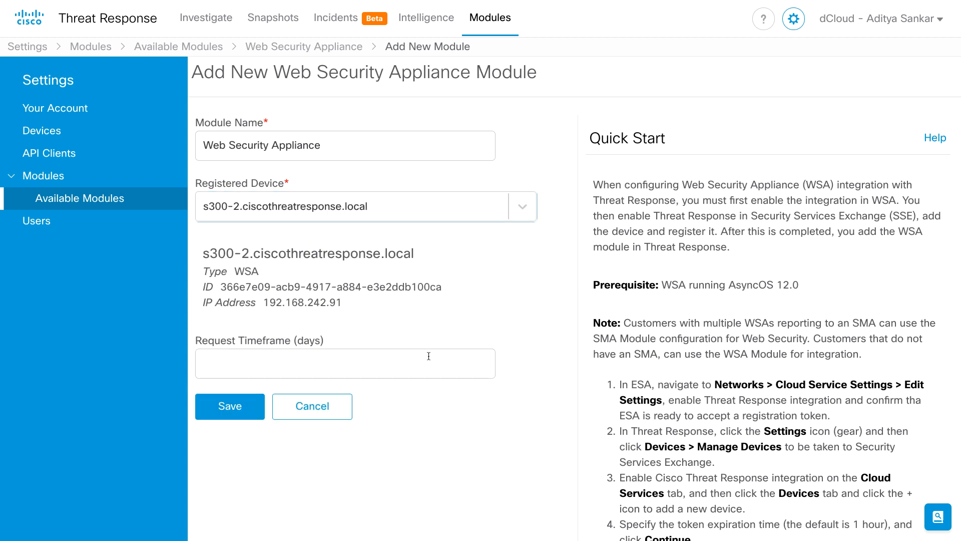
type("7")
left_click(249, 406)
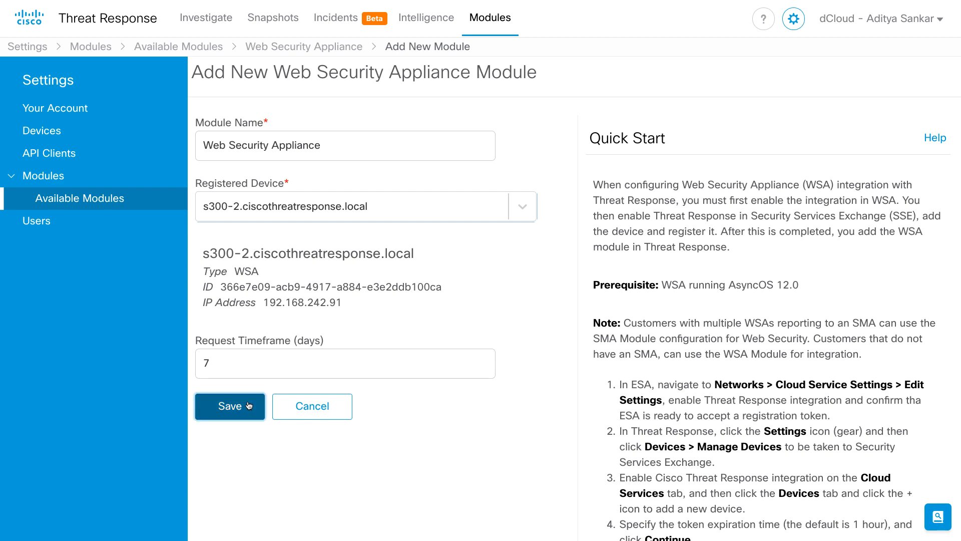
left_click(141, 180)
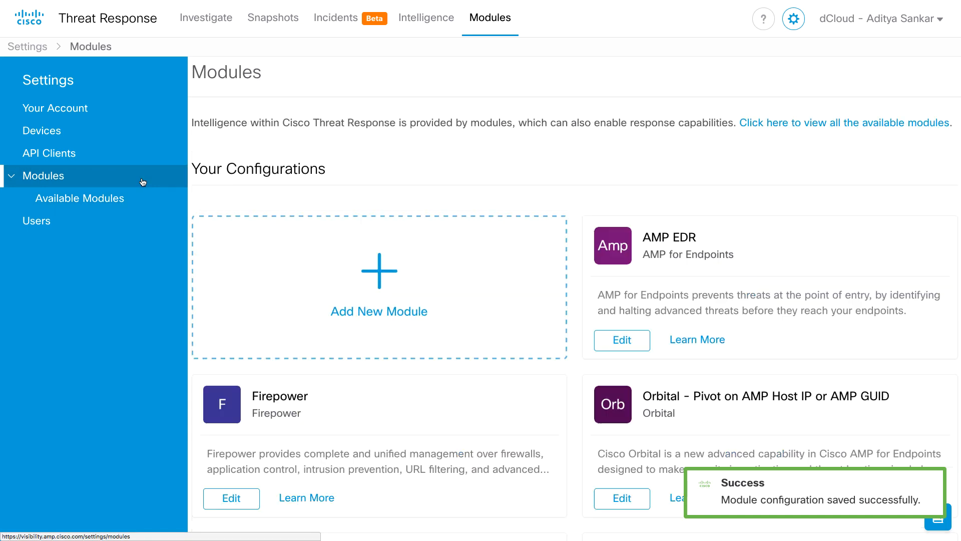
- Review the configured modules for the newly added Web Security Appliance module
scroll(310, 197, "down", 1)
scroll(310, 197, "down", 10)
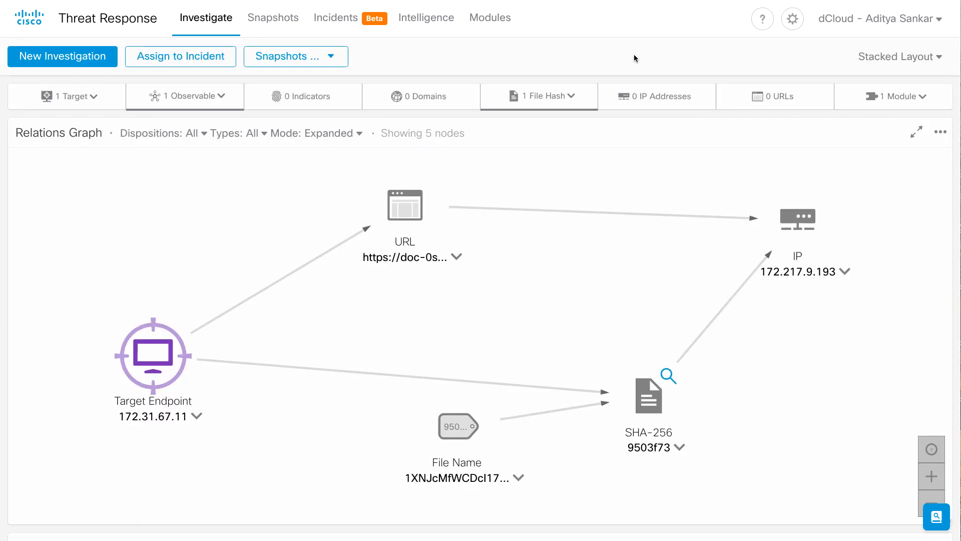
- Examine the investigation's file hash entry and the module that enriched the investigation
mouse_move(571, 95)
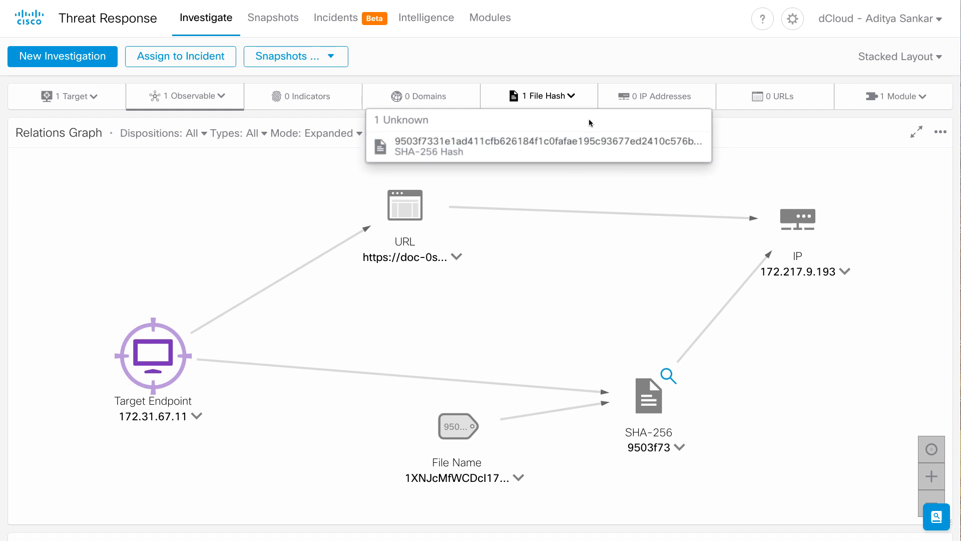
left_click(570, 97)
left_click(906, 103)
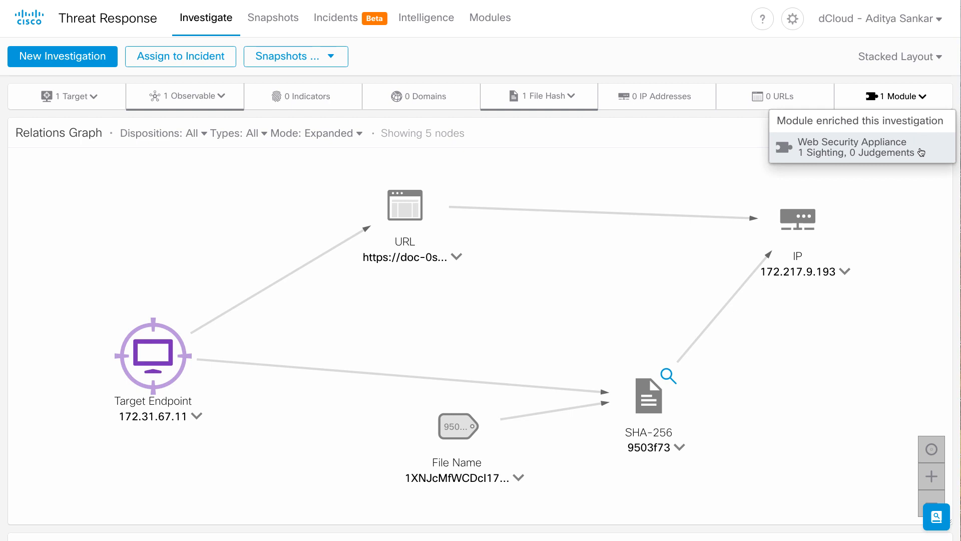
left_click(908, 97)
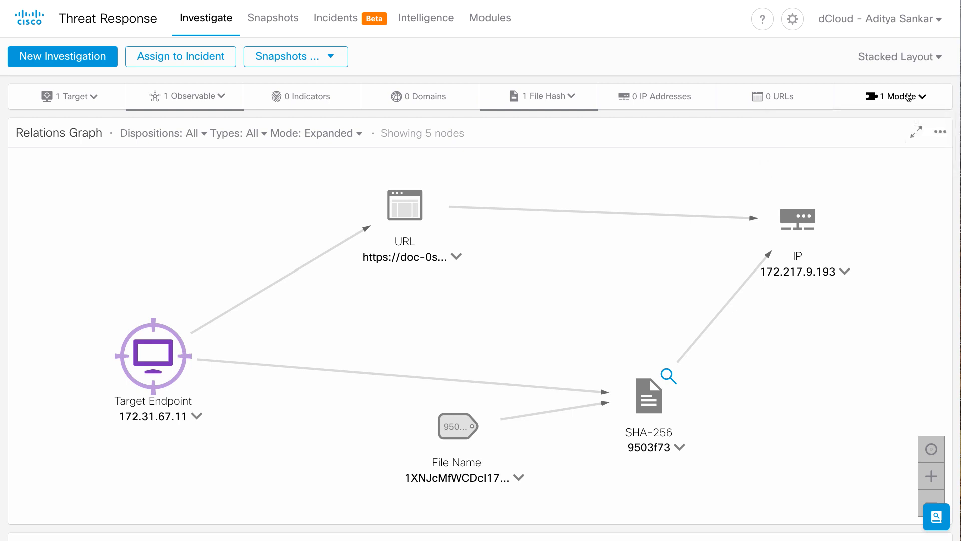
- Inspect the target endpoint in the relations graph, move it closer to the File Name node, and inspect the connected URL node
left_click(159, 354)
left_click_drag(158, 354, 259, 405)
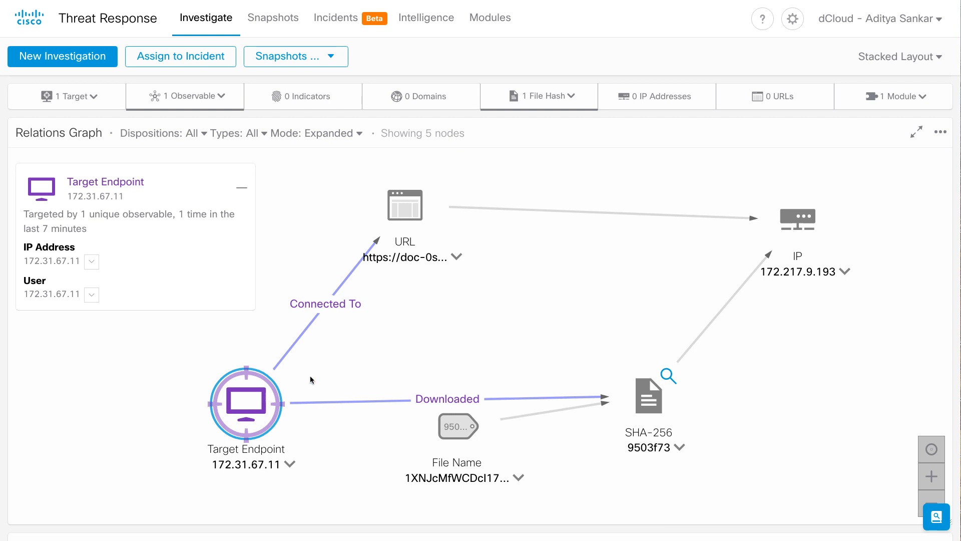
left_click(406, 221)
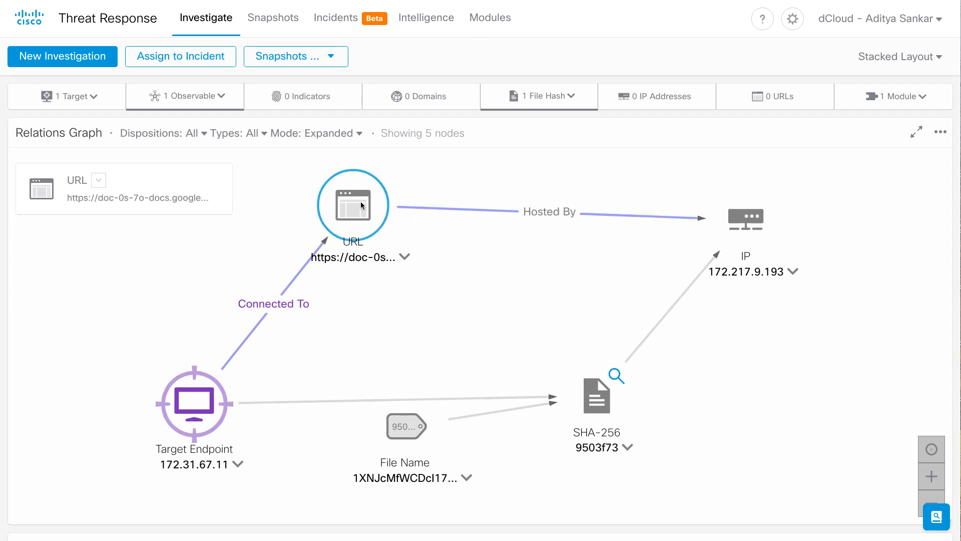